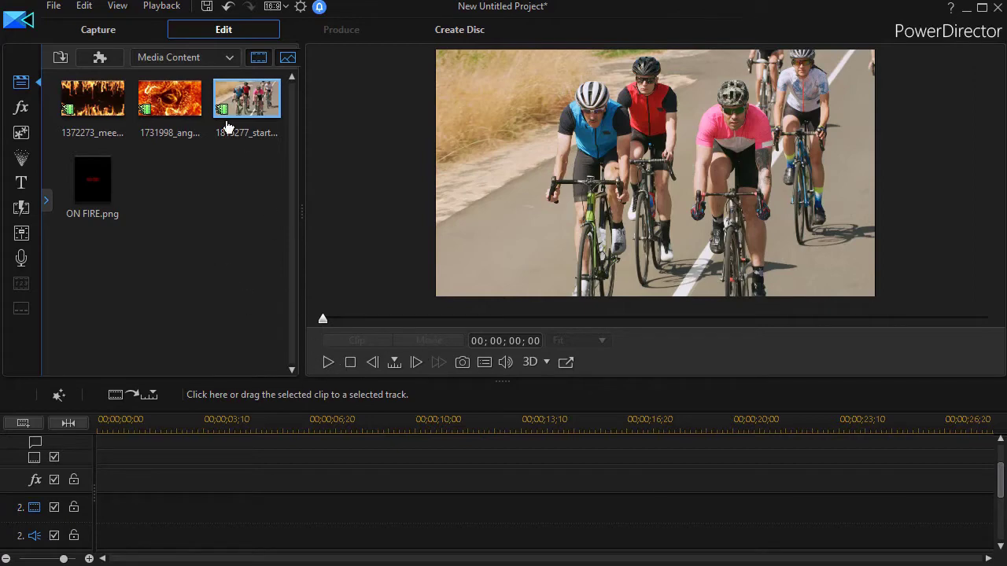
# Step: Place the 1815277 cycling race clip on video track 2, preview it, and select it
pyautogui.moveTo(230, 101)
pyautogui.mouseDown()
pyautogui.moveTo(207, 324)
pyautogui.moveTo(147, 503)
pyautogui.moveTo(79, 538)
pyautogui.mouseUp()
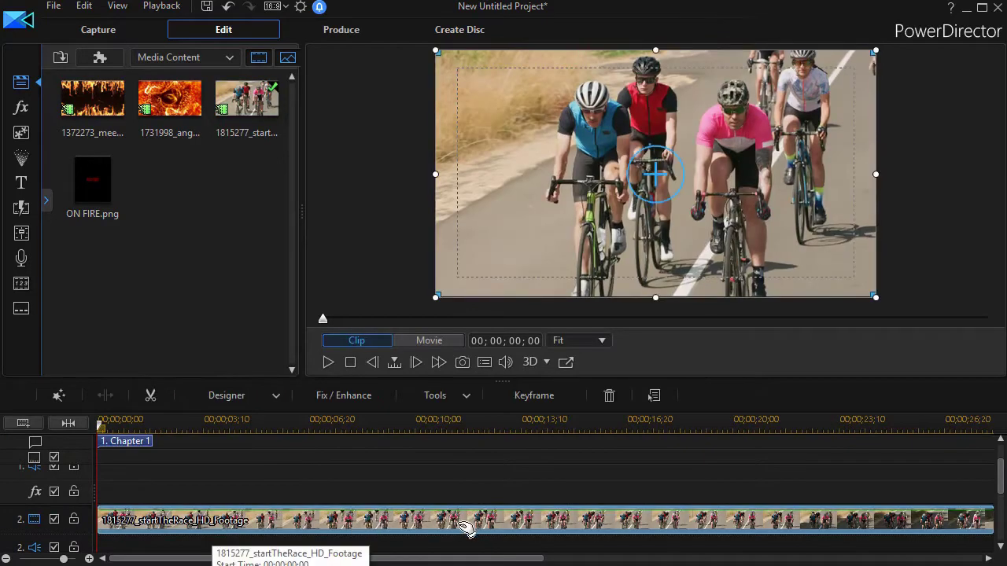
pyautogui.click(329, 364)
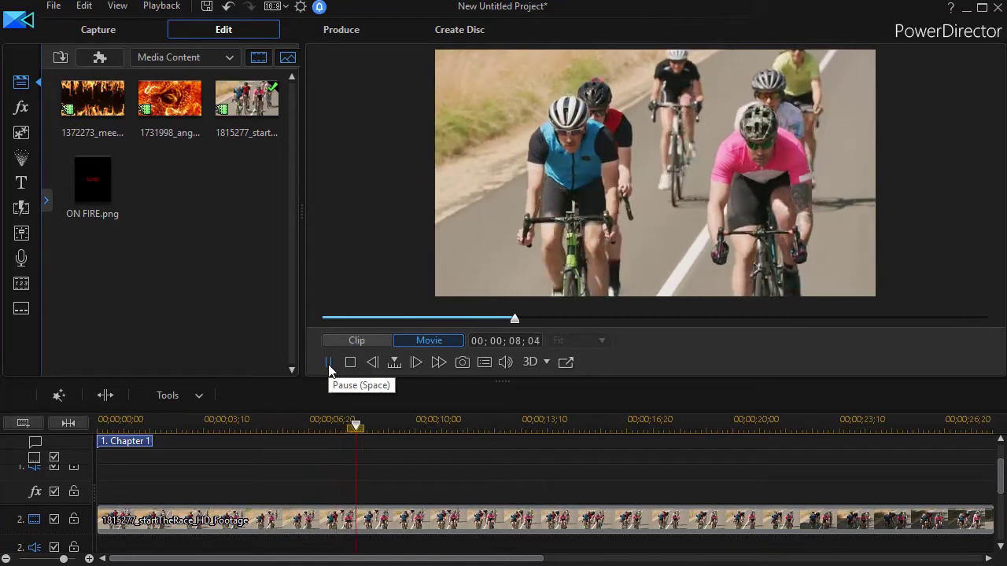
pyautogui.click(328, 363)
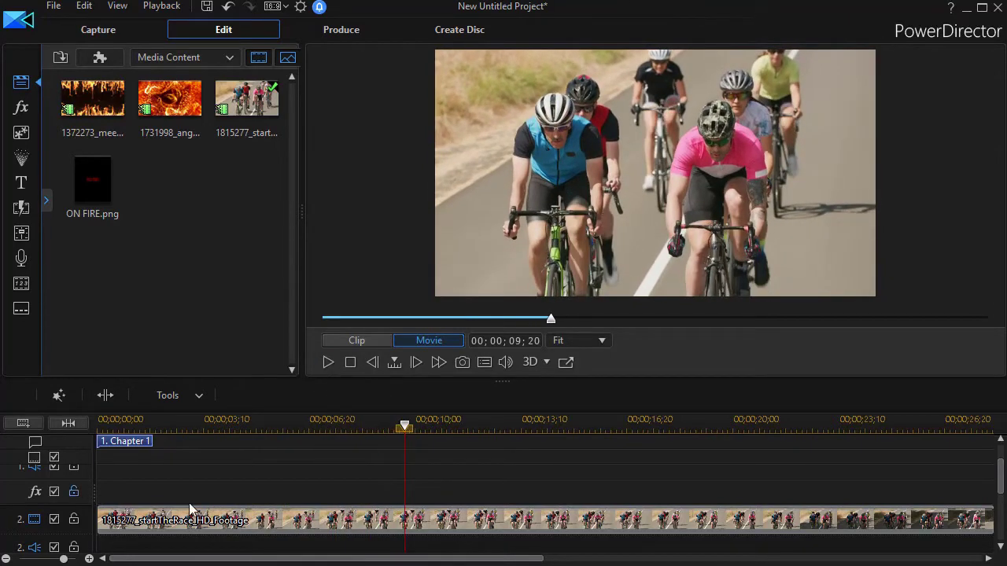
pyautogui.click(328, 521)
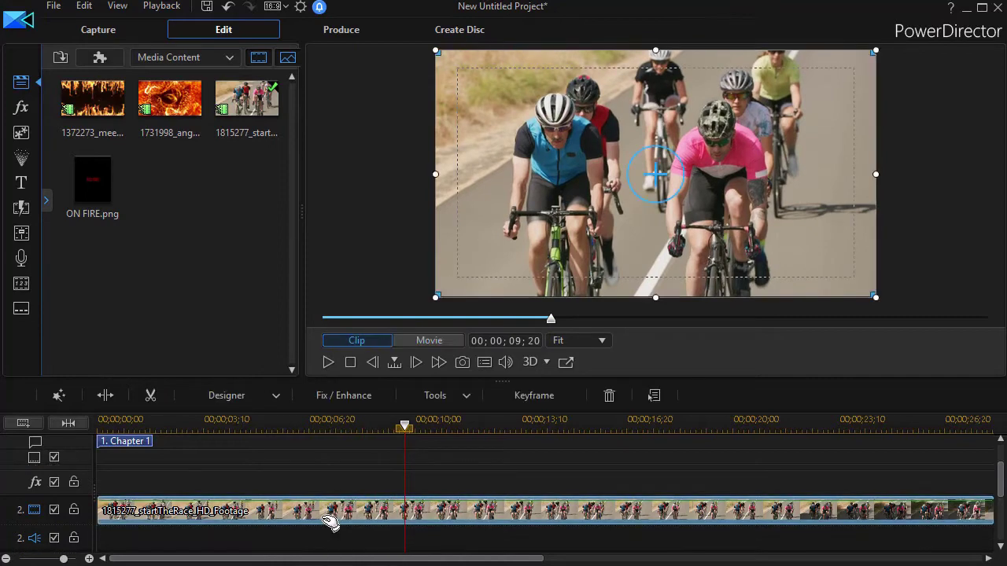
# Step: Open Mask Designer for the cycling clip from the Designer dropdown, dismissing the tutorial tip
pyautogui.click(276, 395)
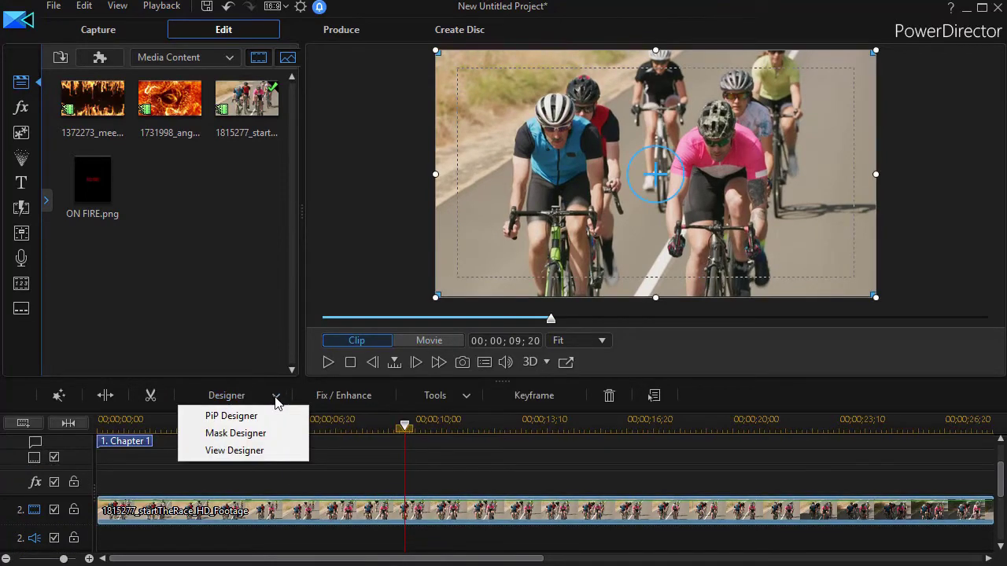
pyautogui.click(267, 439)
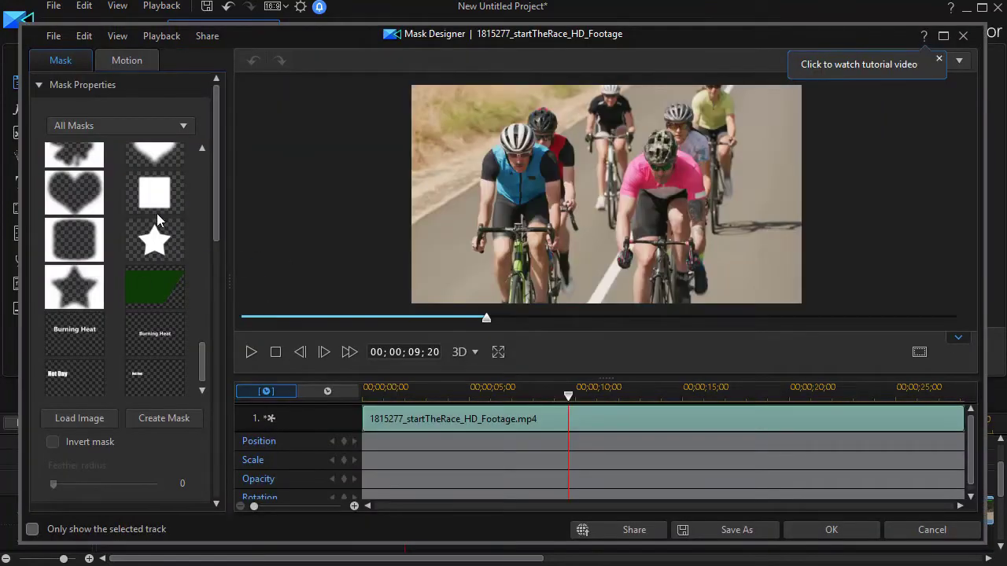
pyautogui.click(166, 419)
# Step: Create a 'Very Hot Day' text mask at font size 36, placed lower right
pyautogui.click(166, 419)
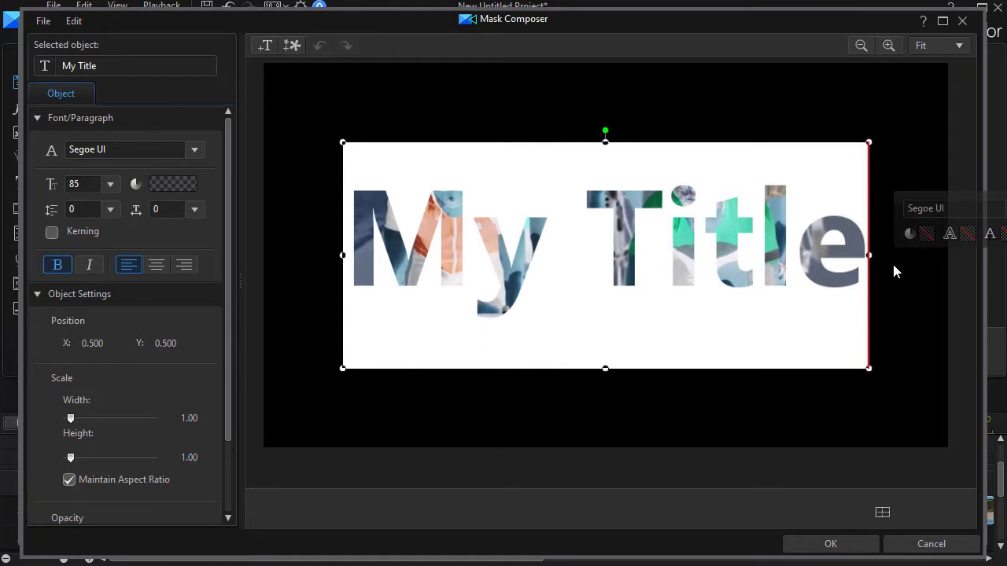
pyautogui.write('Very')
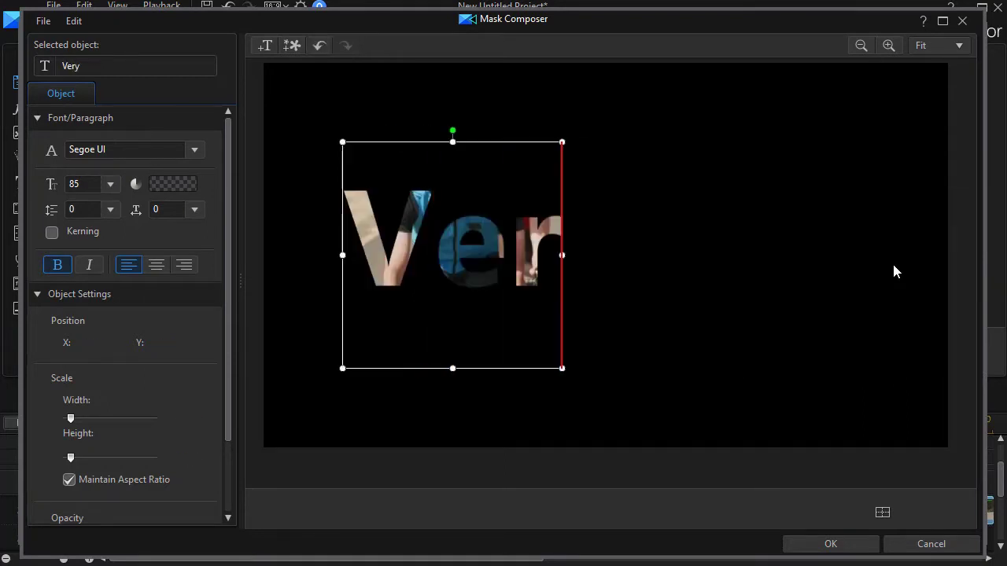
pyautogui.write(' Hot Day')
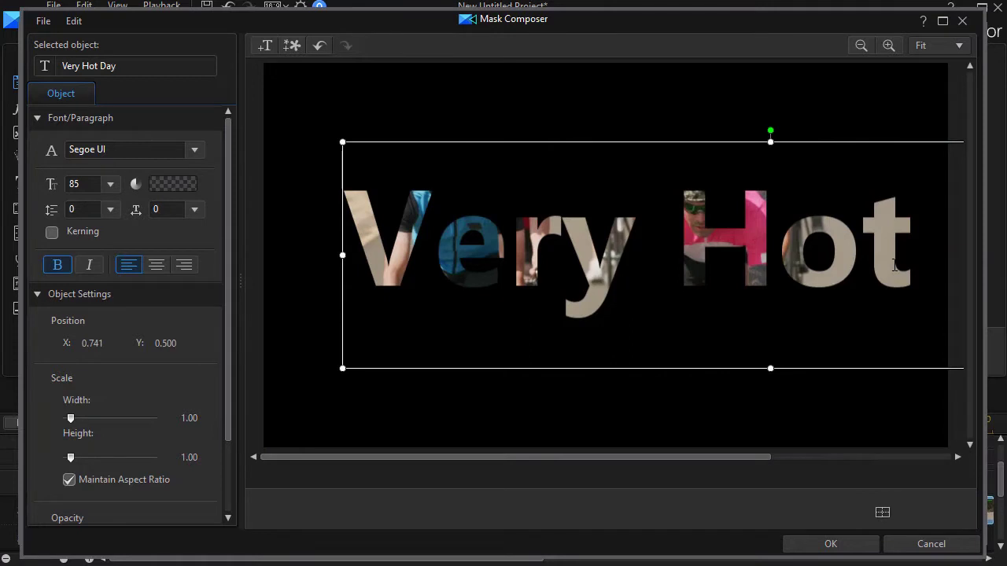
pyautogui.hotkey('ctrl', 'a')
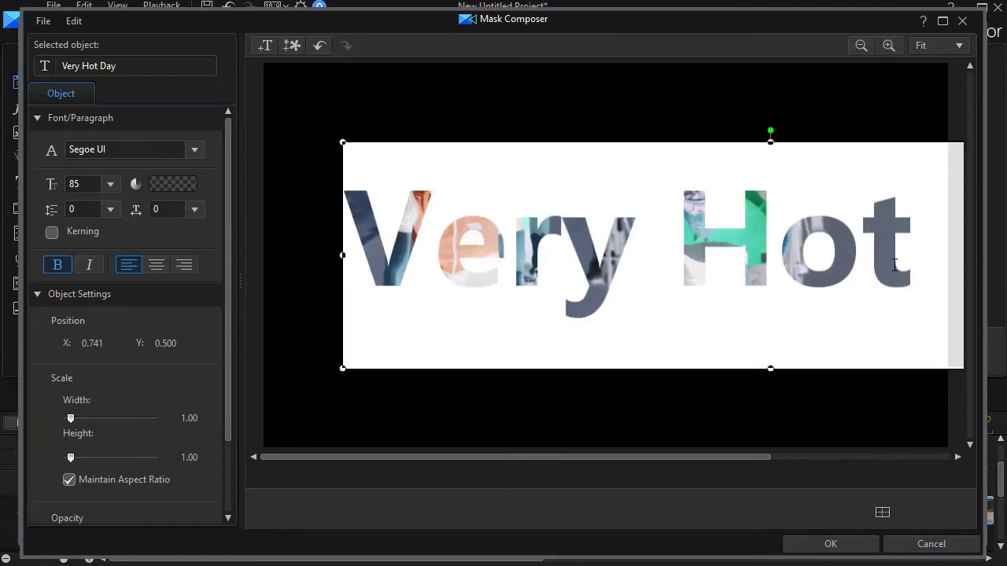
pyautogui.click(103, 189)
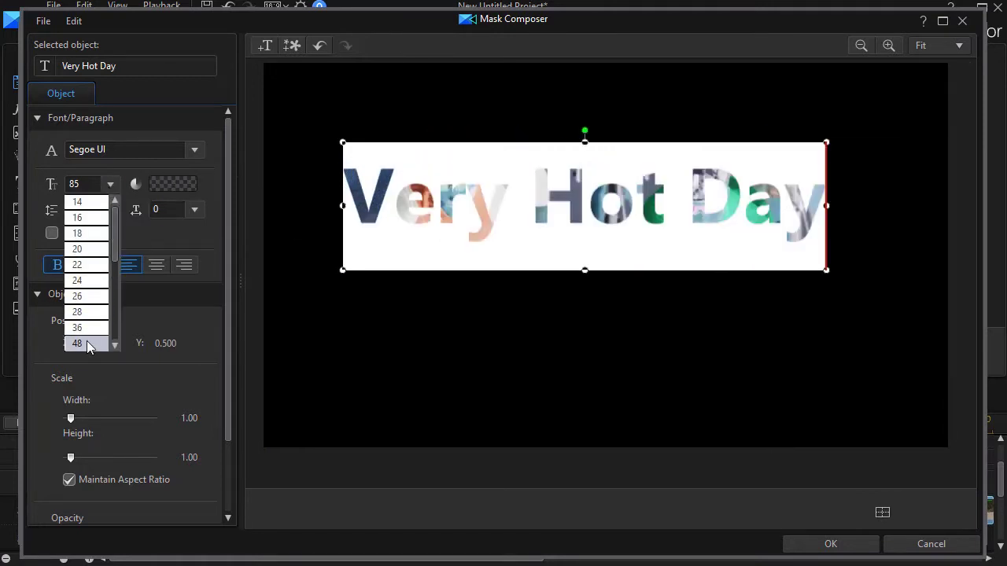
pyautogui.click(77, 327)
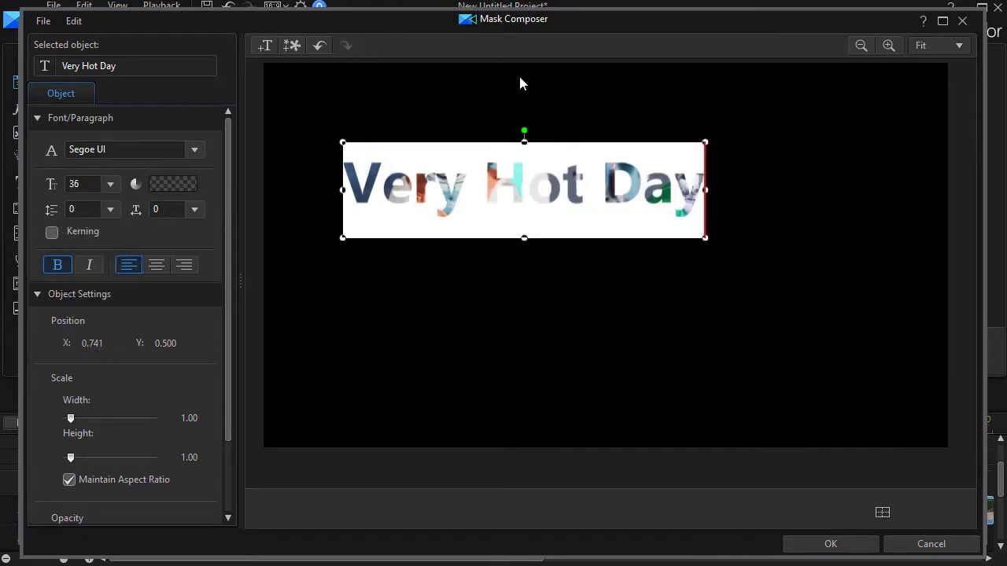
pyautogui.moveTo(471, 139); pyautogui.dragTo(648, 301)
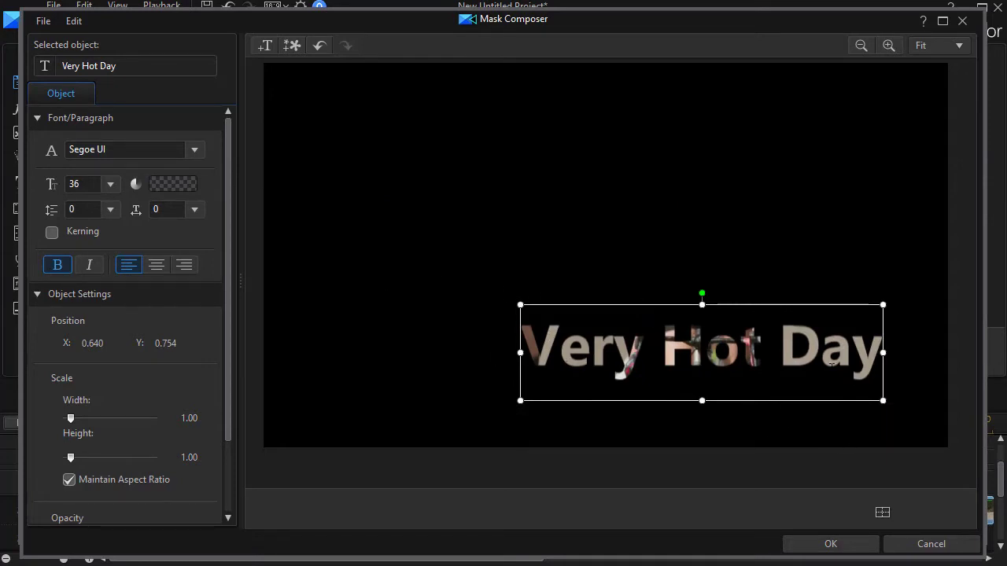
pyautogui.click(856, 550)
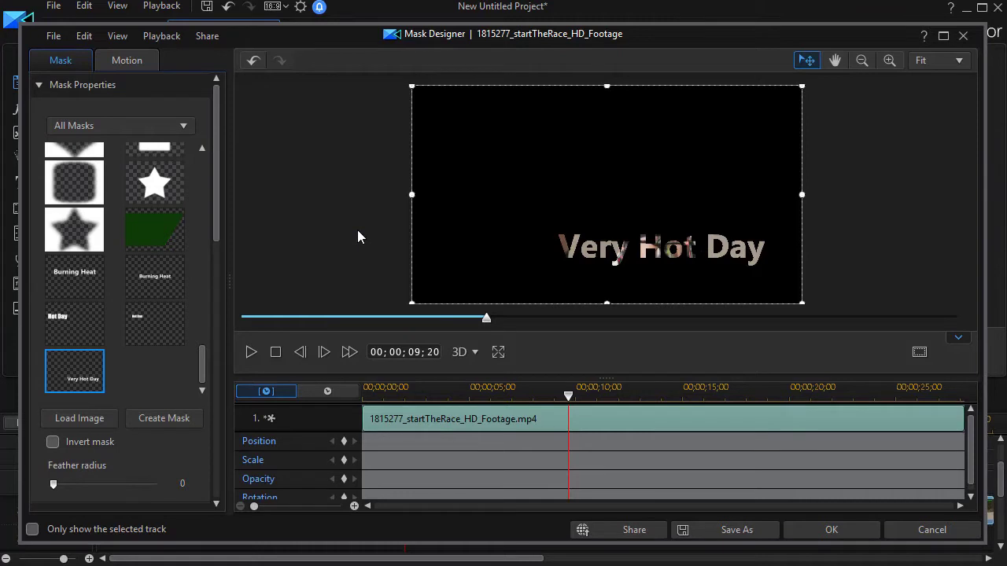
# Step: Invert the 'Very Hot Day' mask and apply it to the cycling clip
pyautogui.click(51, 442)
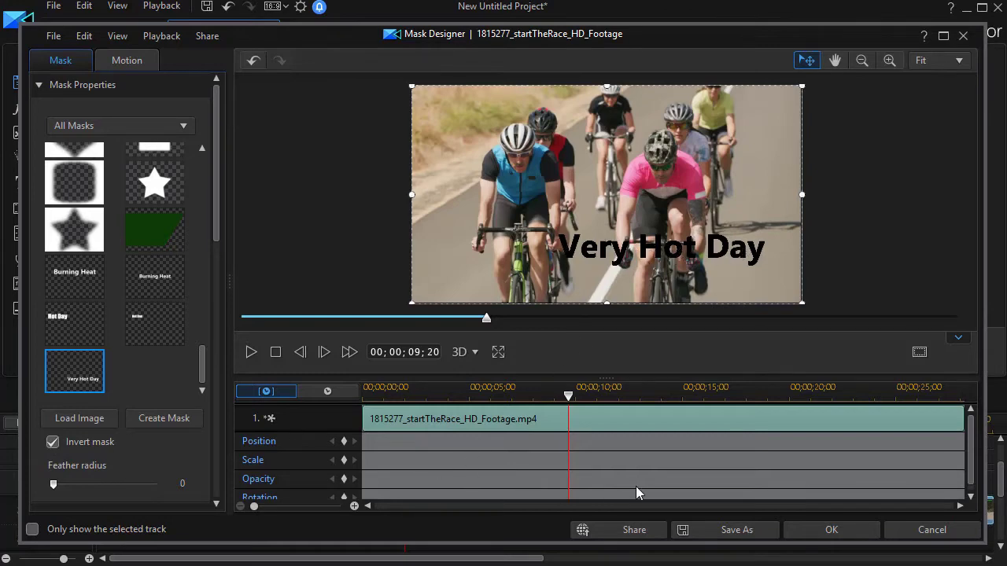
pyautogui.click(847, 537)
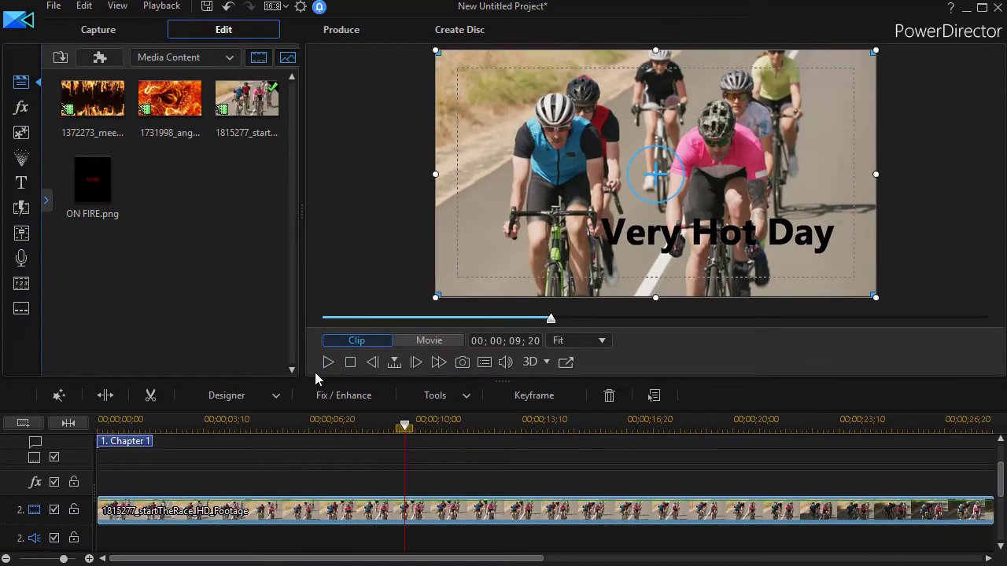
pyautogui.click(330, 364)
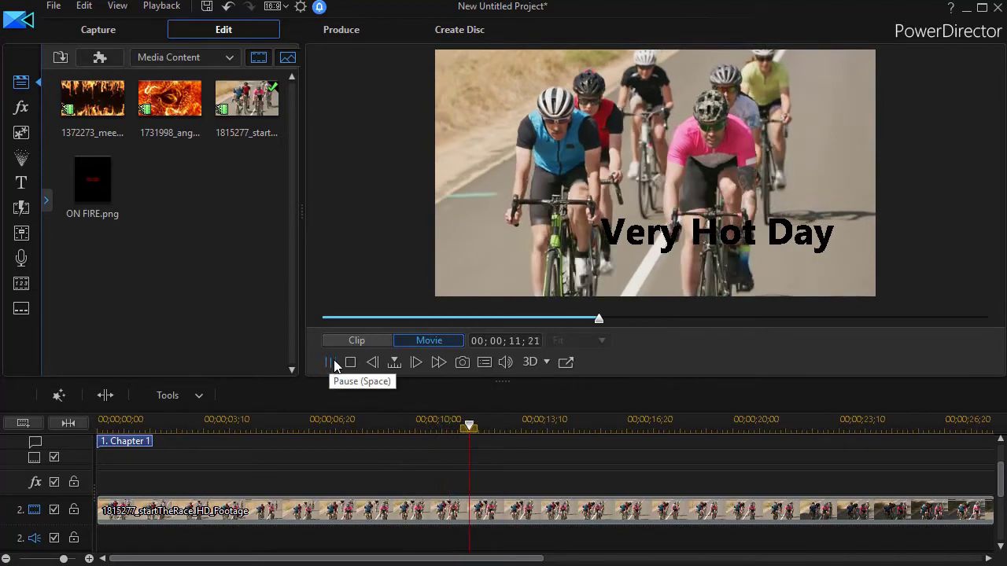
pyautogui.click(328, 363)
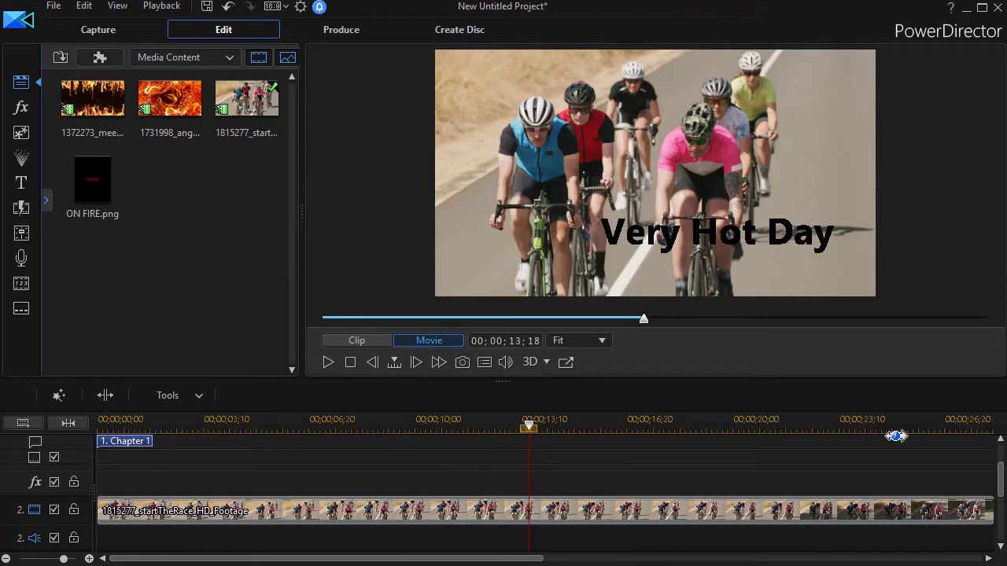
pyautogui.moveTo(999, 473); pyautogui.dragTo(999, 455)
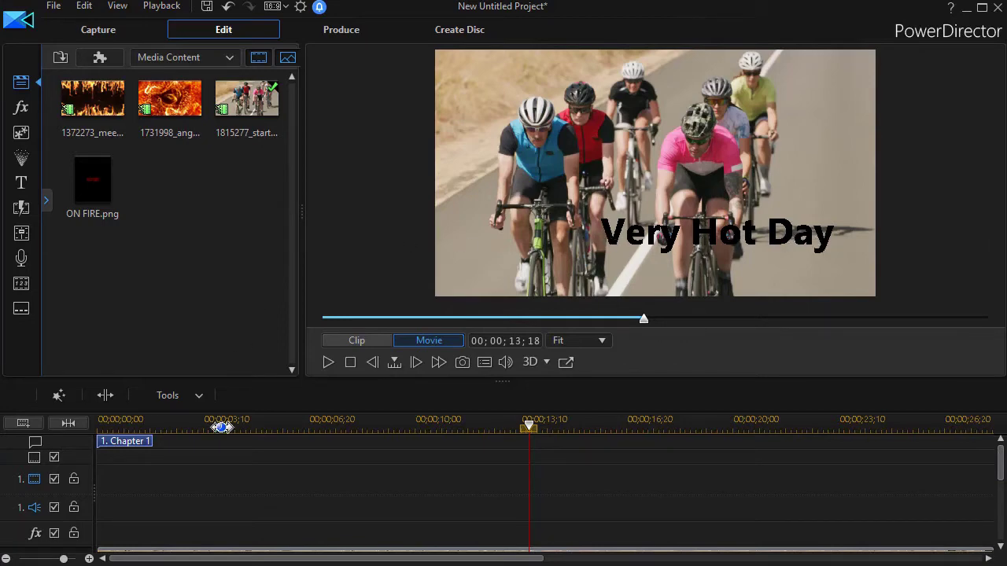
# Step: Place the blue 31,1,255 colour board from the Color Boards library on track 1
pyautogui.click(221, 60)
pyautogui.click(202, 90)
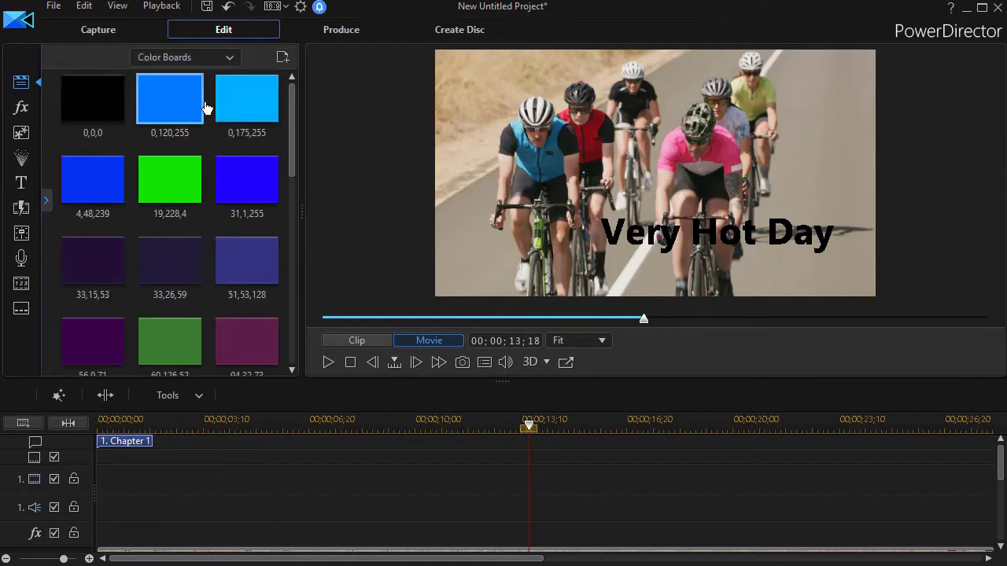
pyautogui.moveTo(241, 190); pyautogui.dragTo(95, 476)
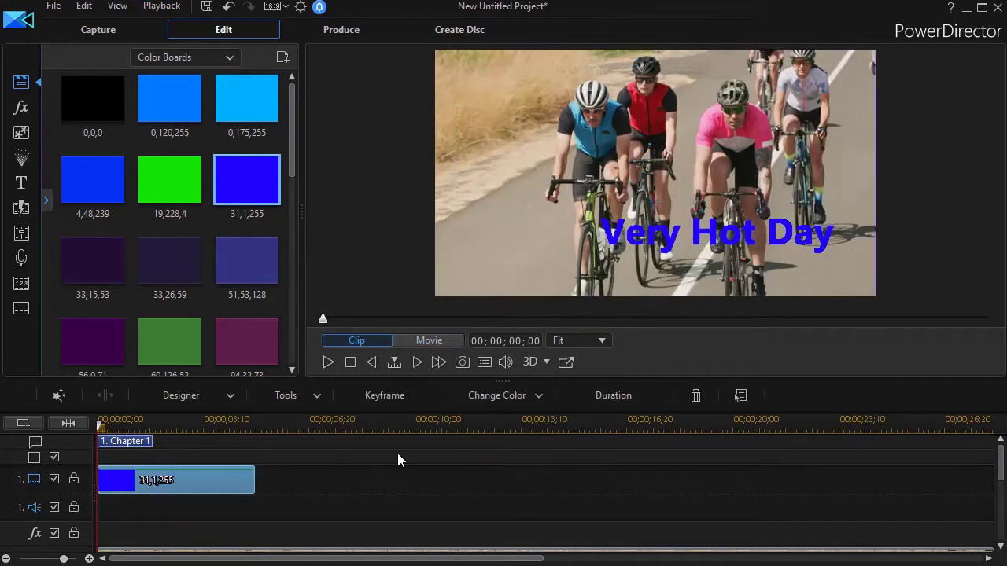
# Step: Add the green 19,228,4 colour board after the blue one and preview the title
pyautogui.click(186, 422)
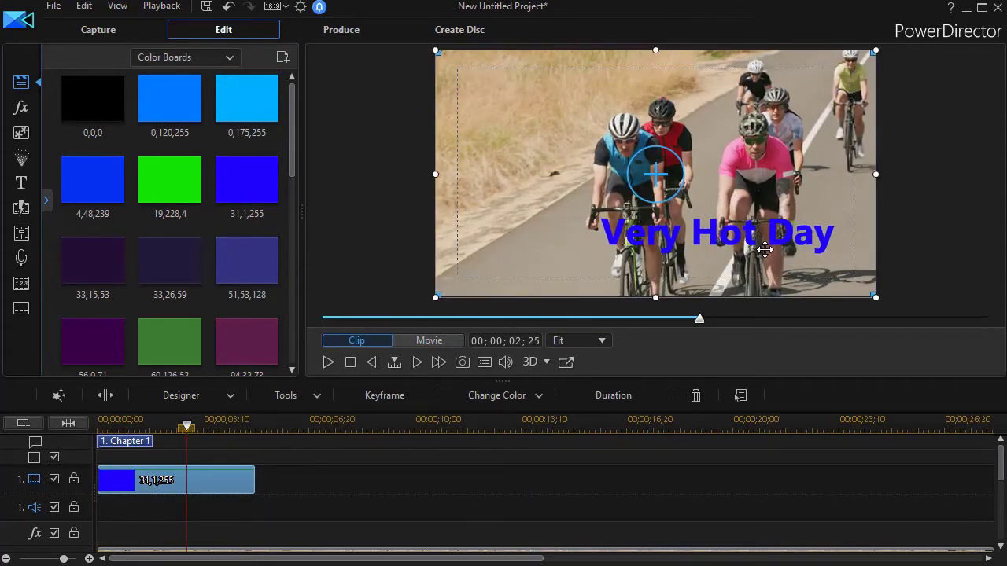
pyautogui.moveTo(176, 185); pyautogui.dragTo(253, 478)
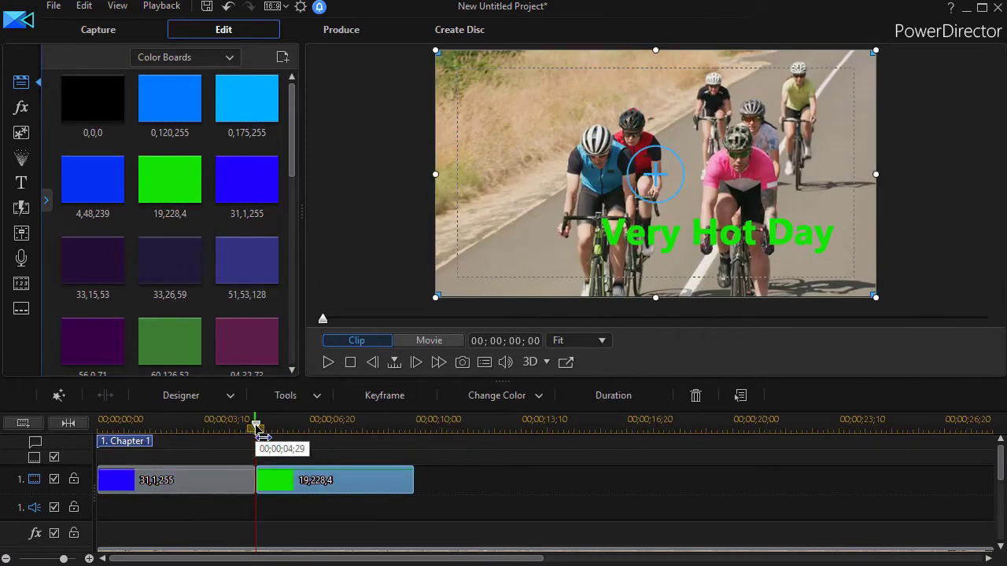
pyautogui.moveTo(255, 425); pyautogui.dragTo(298, 427)
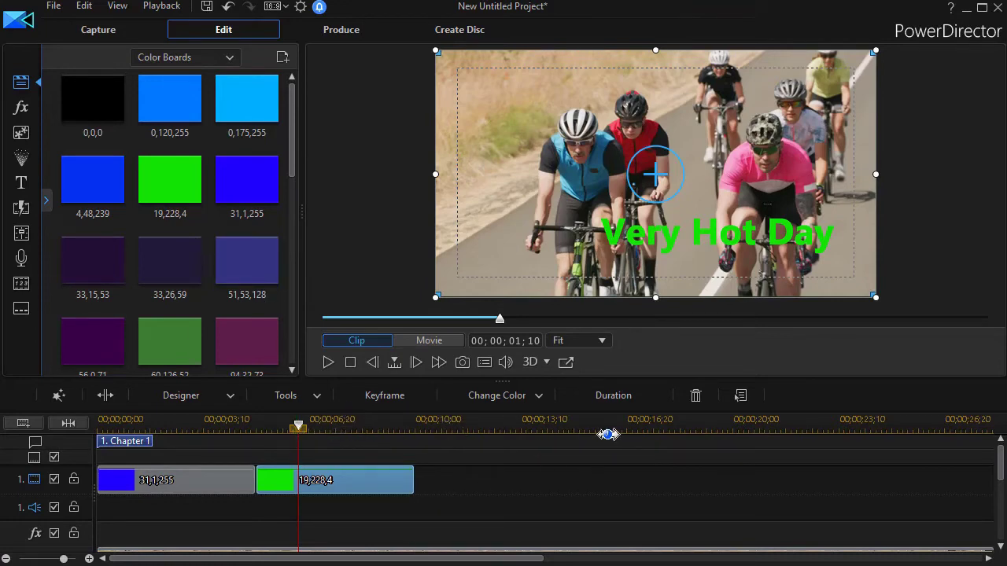
pyautogui.click(229, 59)
# Step: Add the 1731998 fire clip after the green board and play to check the letters
pyautogui.click(210, 74)
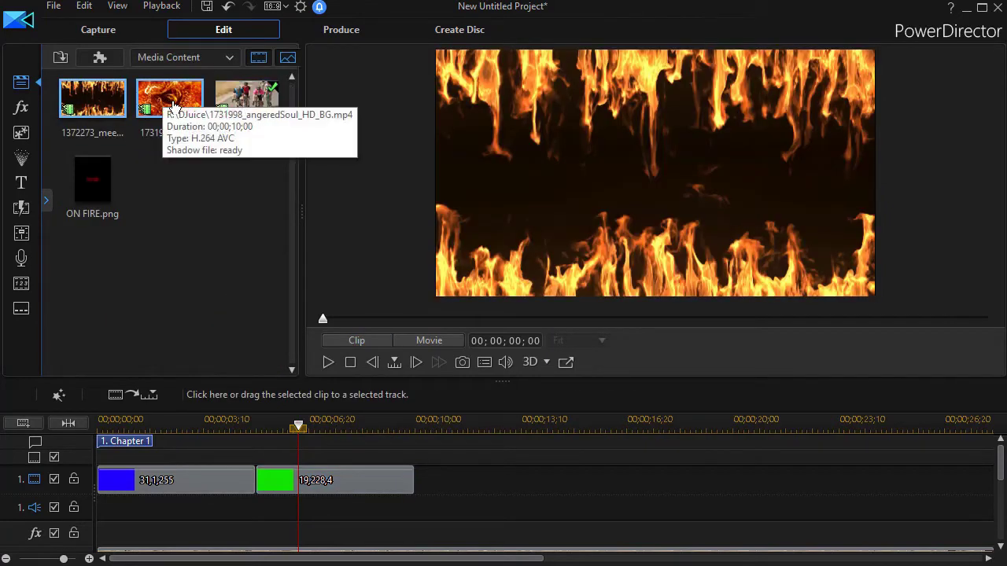
pyautogui.moveTo(166, 98); pyautogui.dragTo(416, 481)
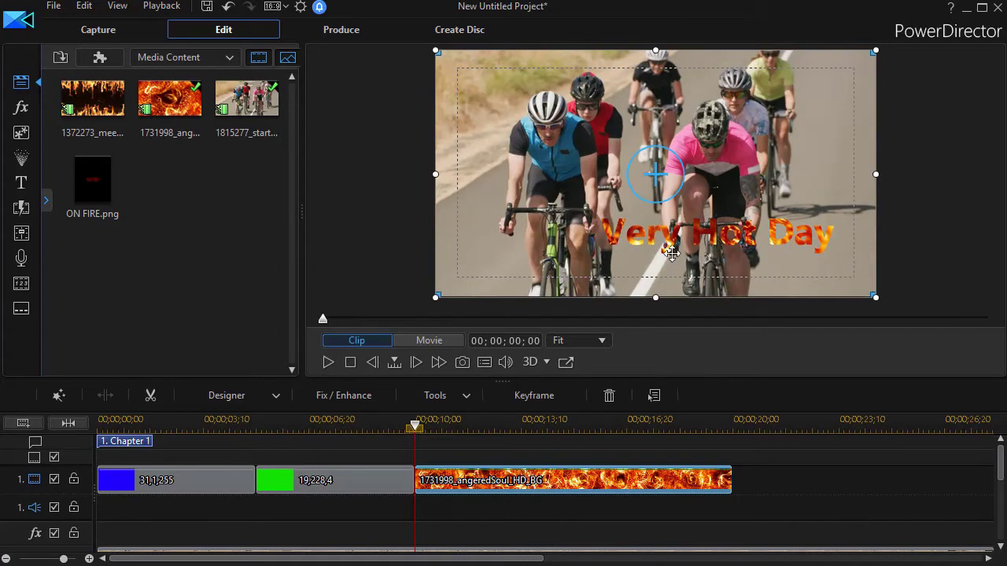
pyautogui.click(327, 363)
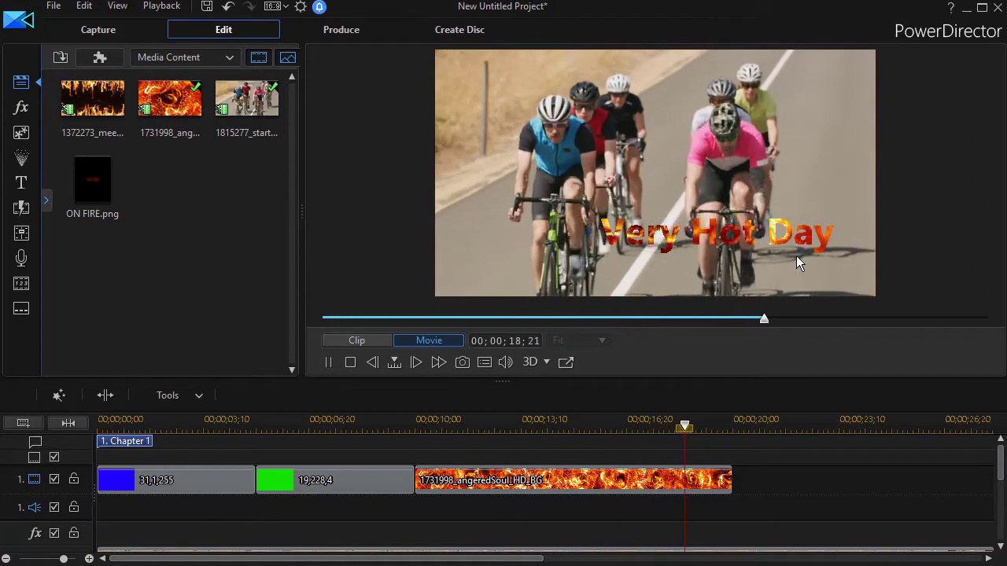
pyautogui.click(328, 363)
# Step: Add the 1372273 flame clip after the first fire clip and preview it
pyautogui.moveTo(93, 102); pyautogui.dragTo(731, 486)
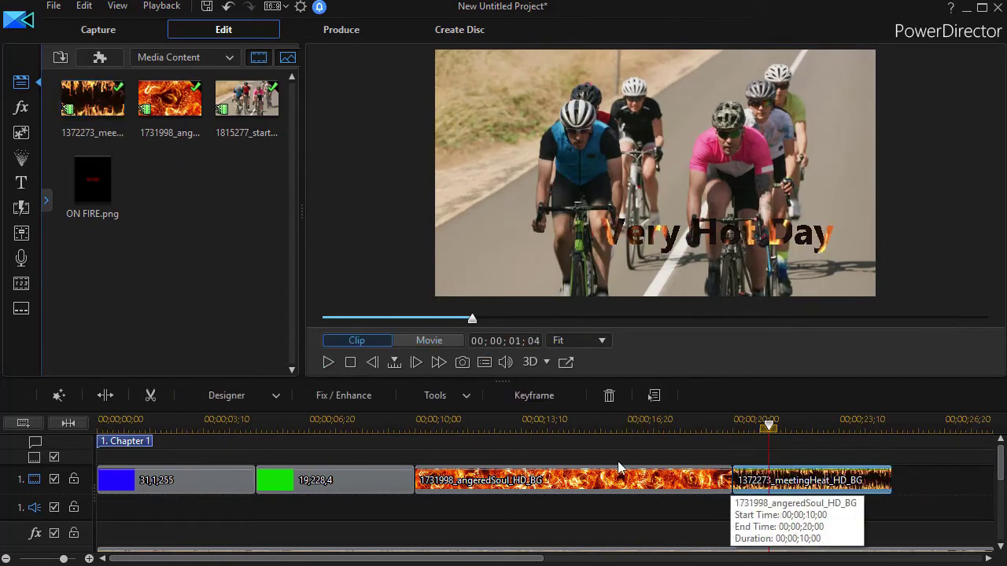
pyautogui.click(824, 481)
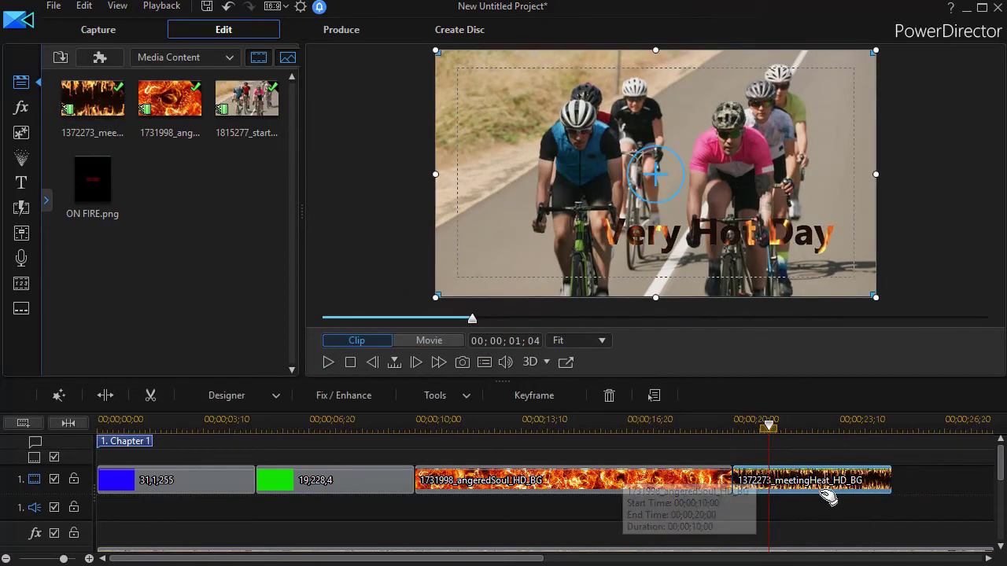
pyautogui.click(328, 364)
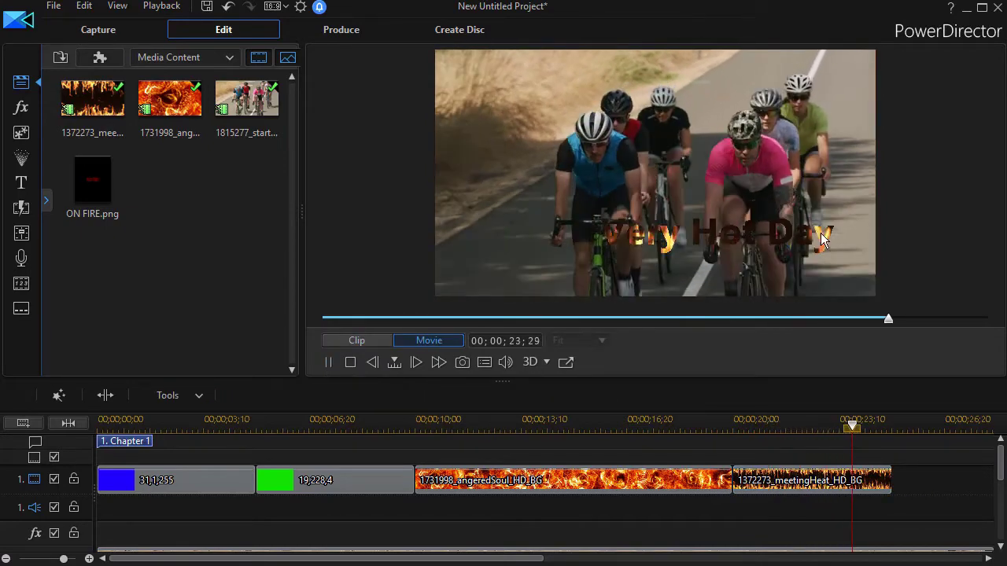
pyautogui.click(327, 359)
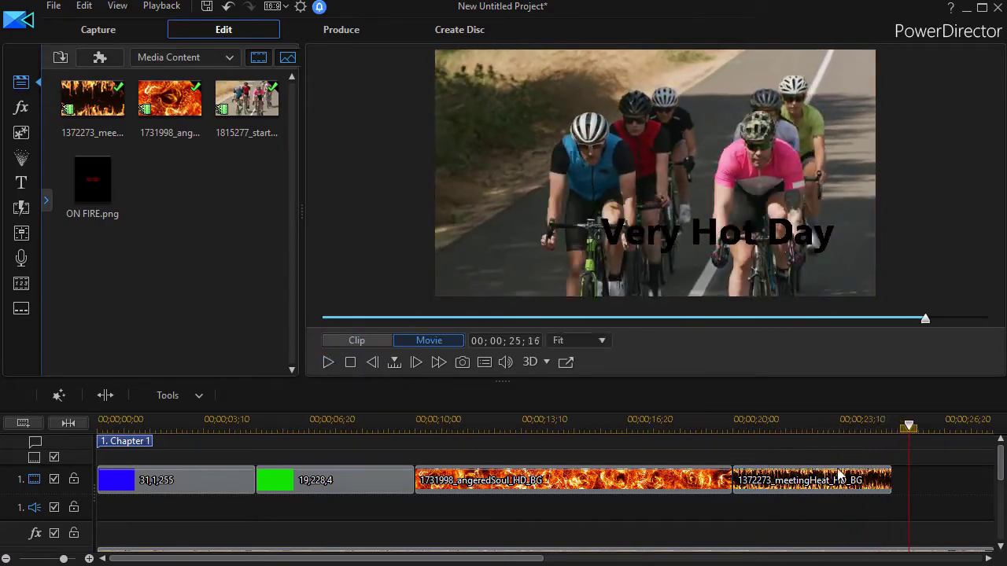
pyautogui.click(776, 482)
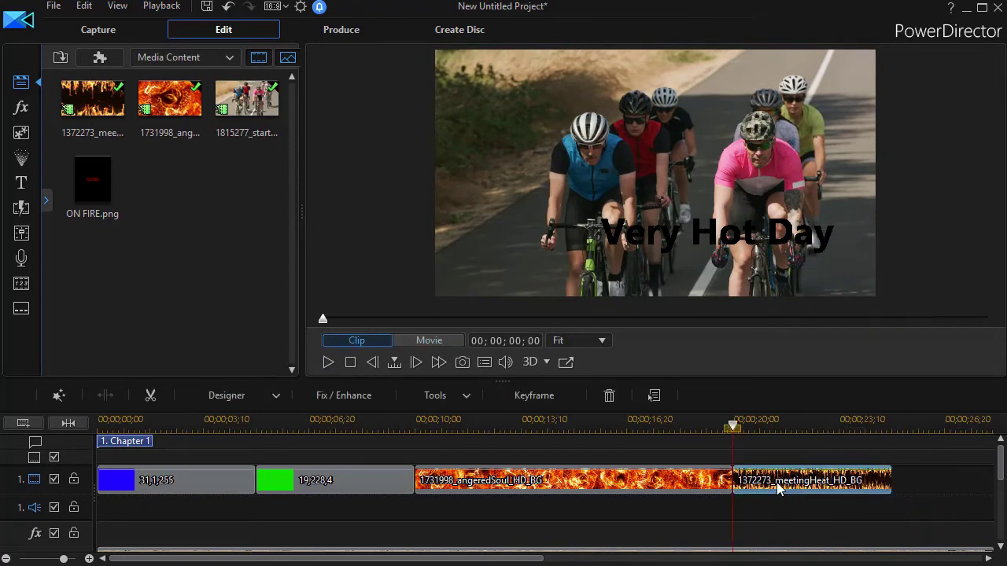
# Step: Move the 1372273 flame clip in PiP Designer to X 0.479, Y 0.354
pyautogui.doubleClick(776, 481)
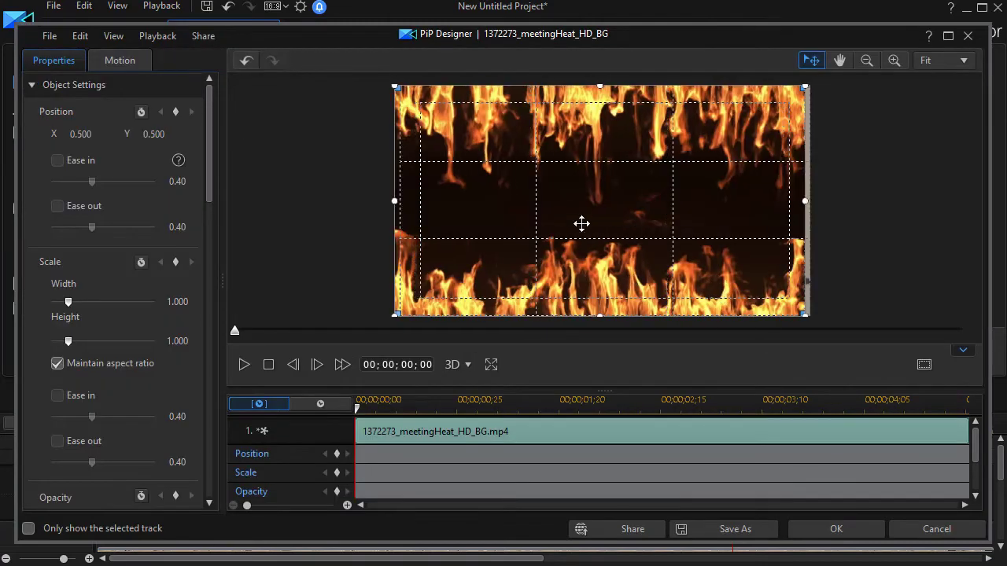
pyautogui.moveTo(580, 222); pyautogui.dragTo(631, 198)
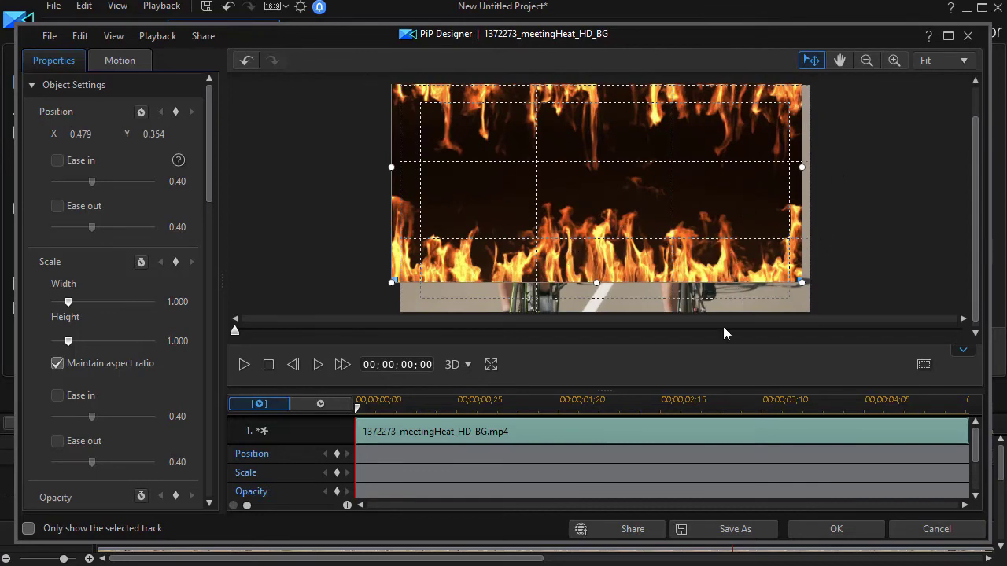
pyautogui.click(836, 529)
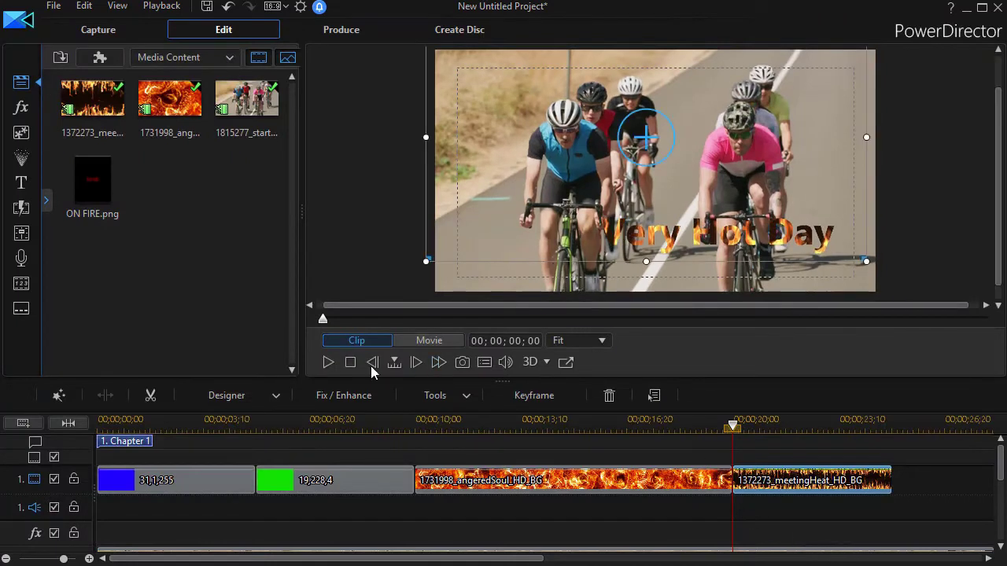
pyautogui.click(329, 362)
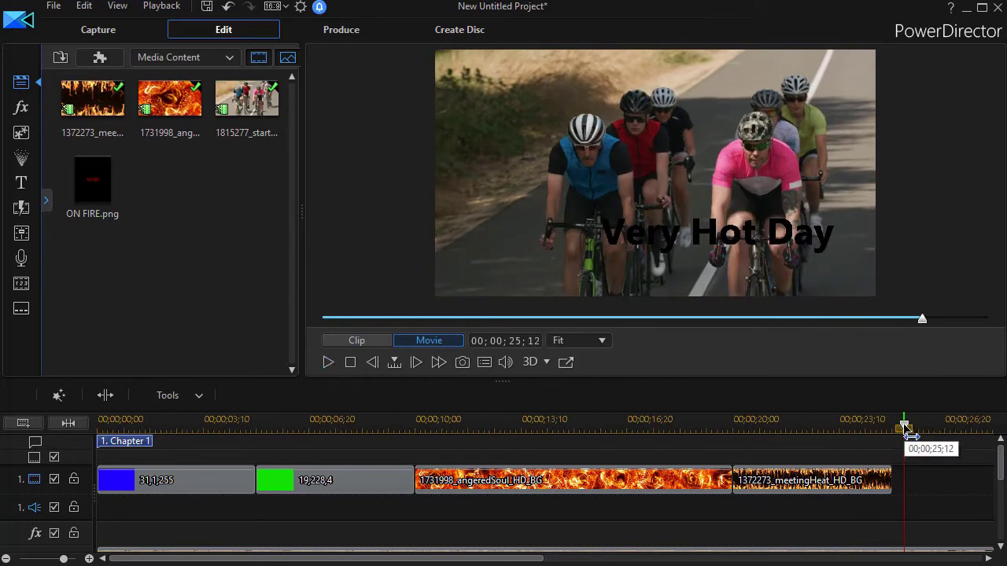
pyautogui.moveTo(901, 428); pyautogui.dragTo(747, 440)
pyautogui.click(350, 362)
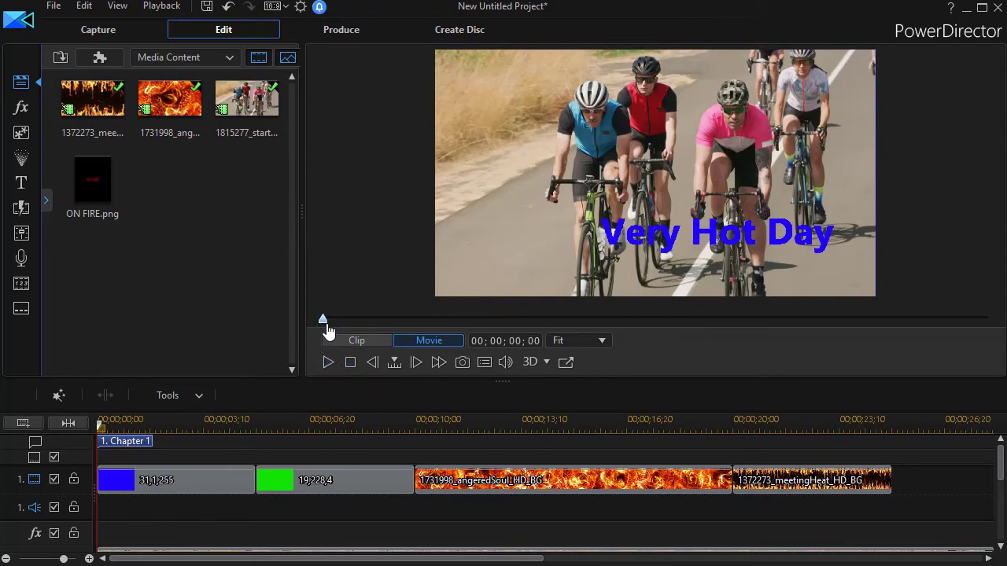
pyautogui.moveTo(322, 326); pyautogui.dragTo(734, 381)
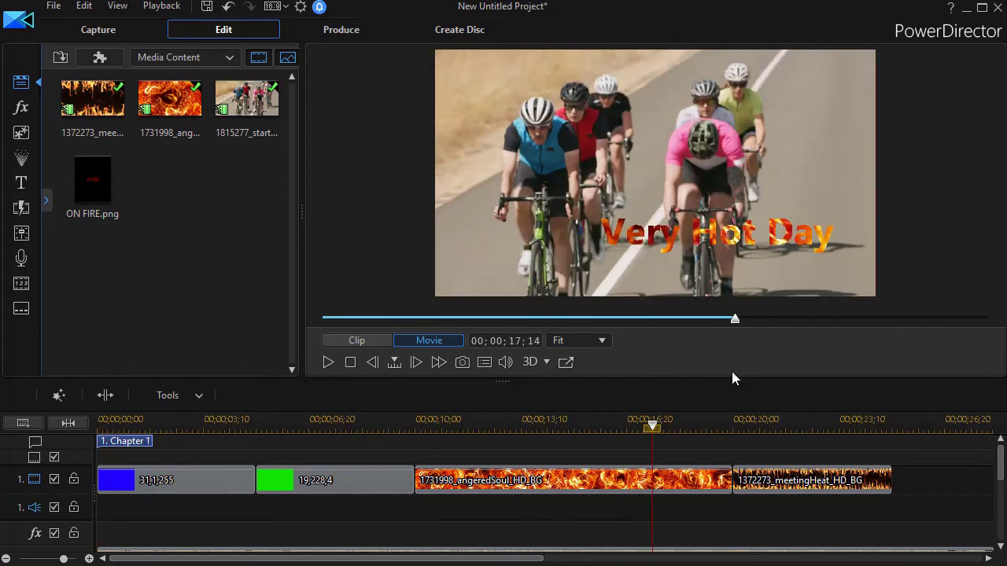